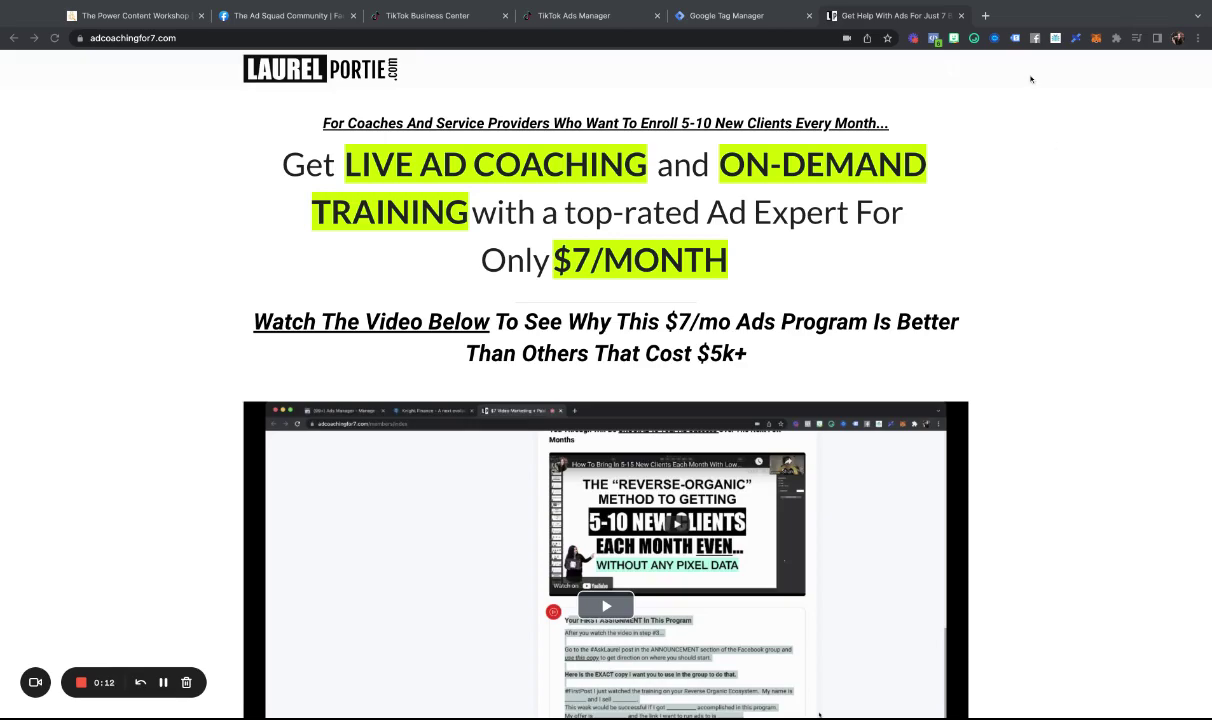
Step: Review the Tag Manager tags list and the adcoachingfor7.com sales page
left_click(702, 16)
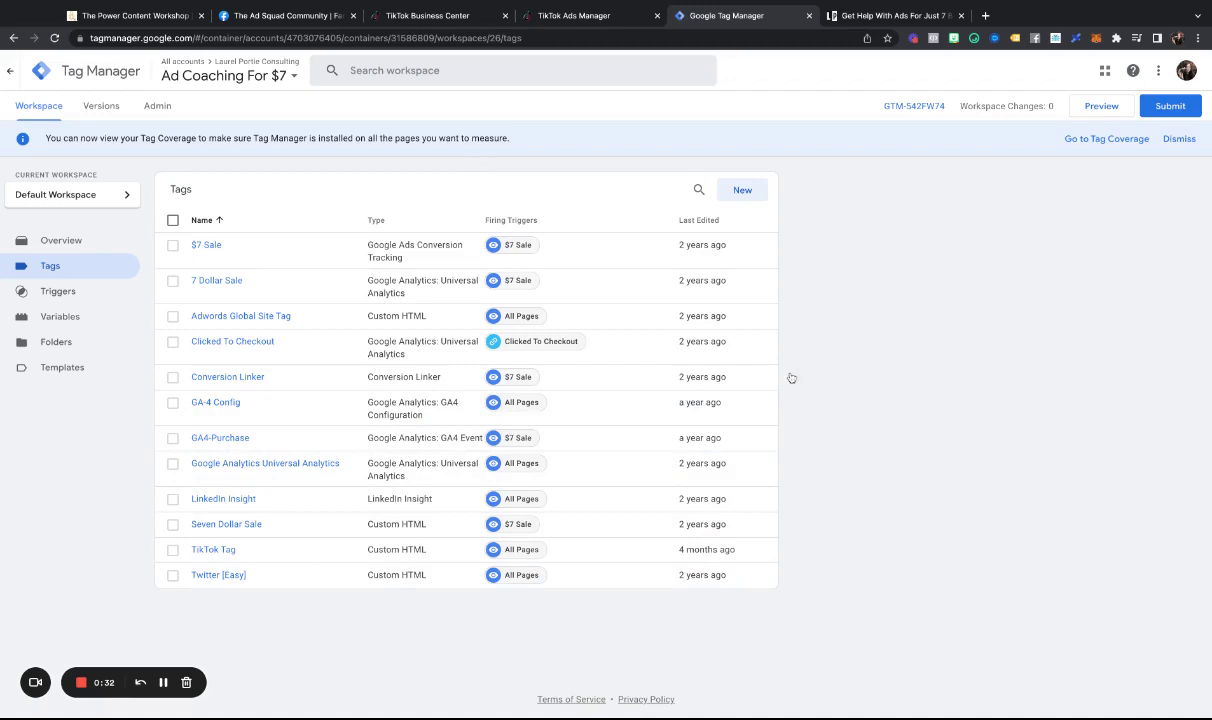
left_click(832, 16)
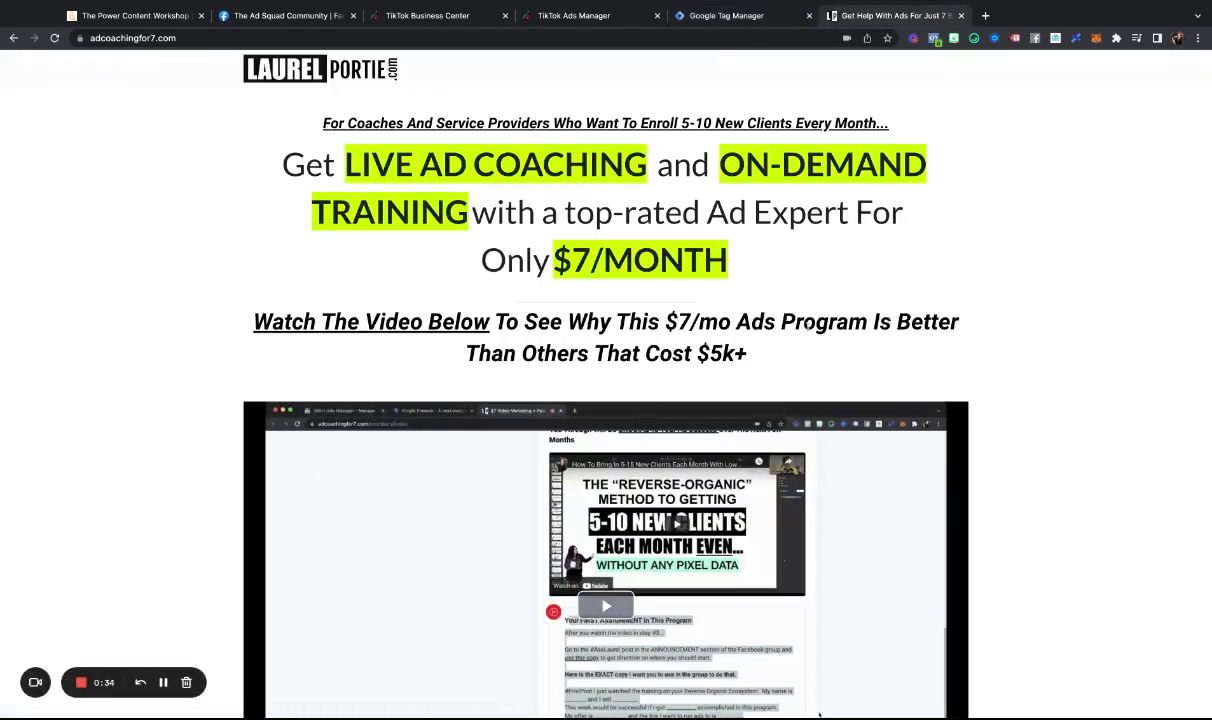
scroll(808, 325, "down", 1)
scroll(757, 298, "up", 1)
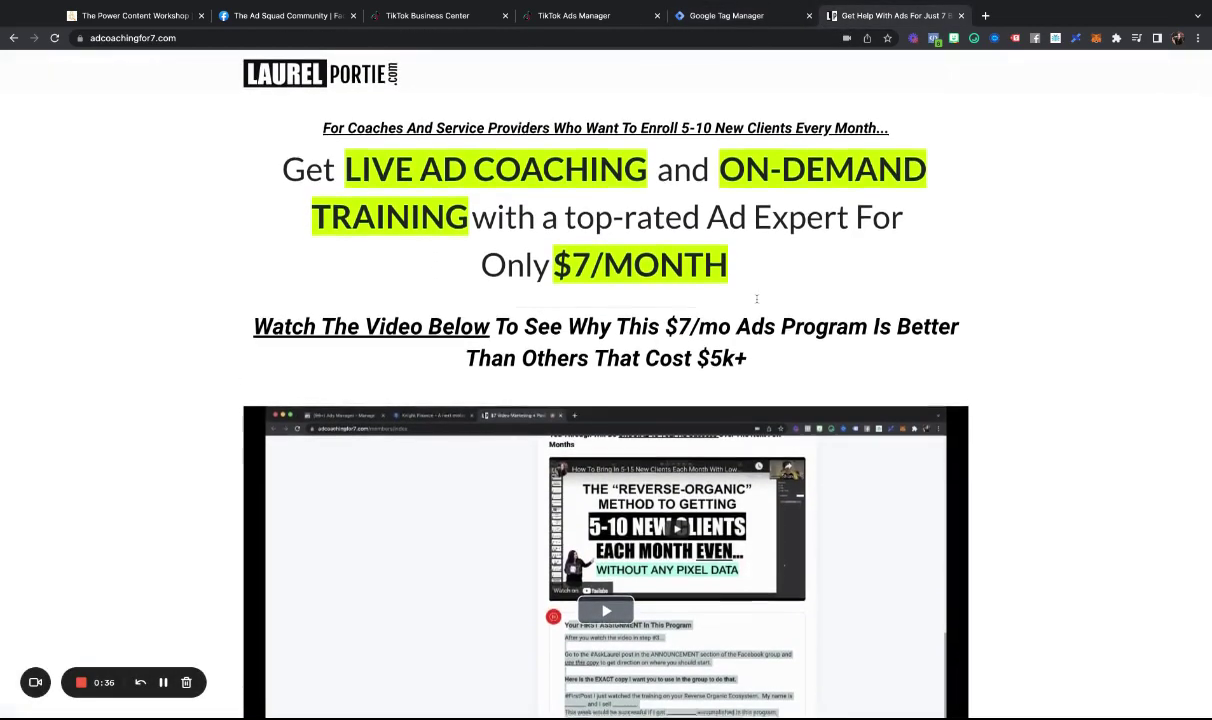
scroll(757, 298, "down", 1)
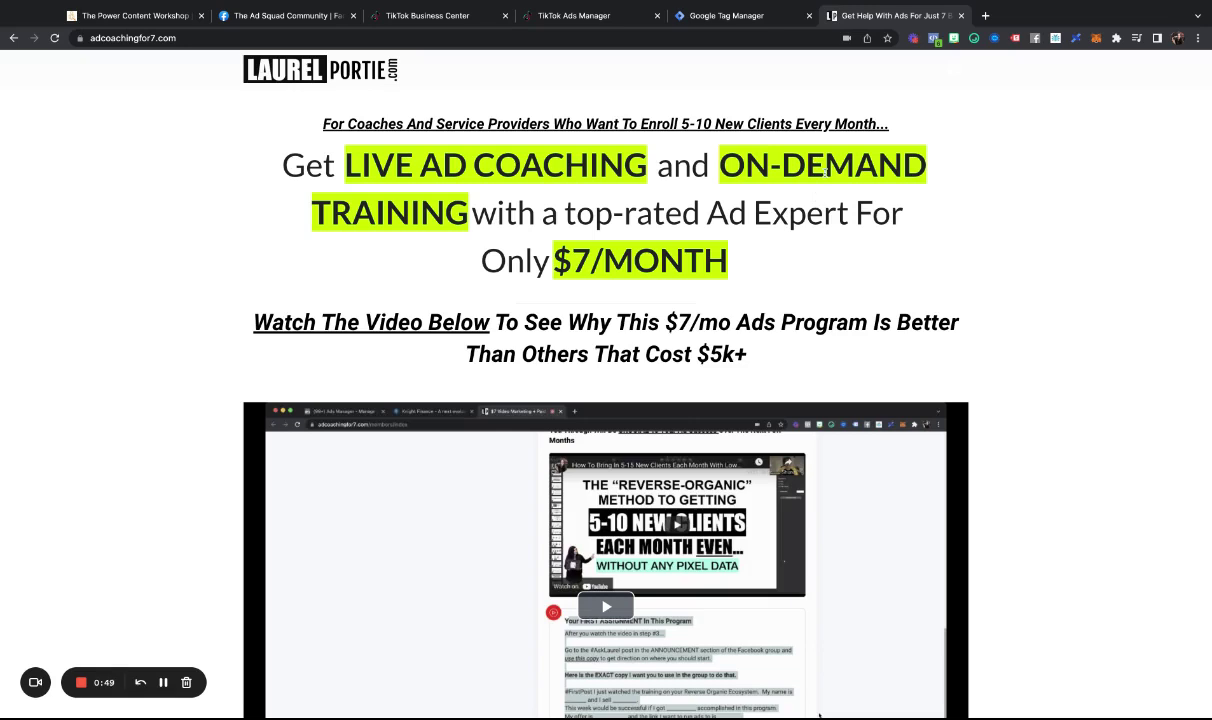
Step: In TikTok Ads Manager, go to Assets > Events and open the Web Events section
left_click(577, 15)
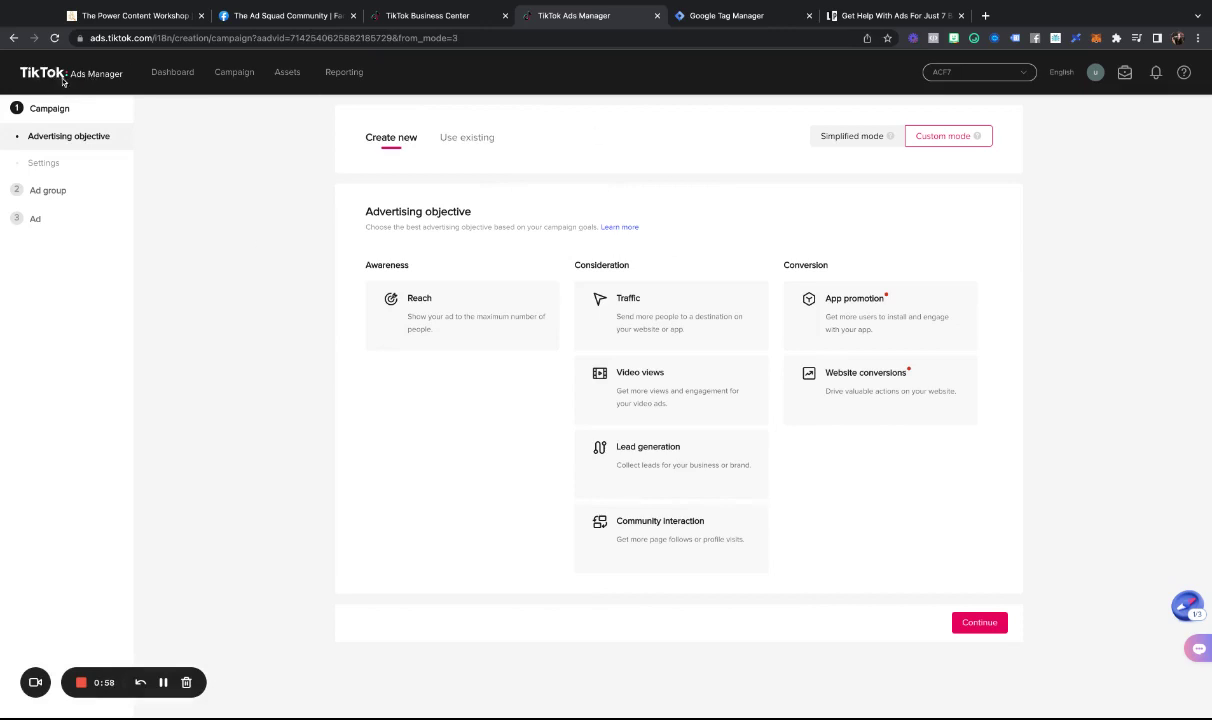
mouse_move(287, 77)
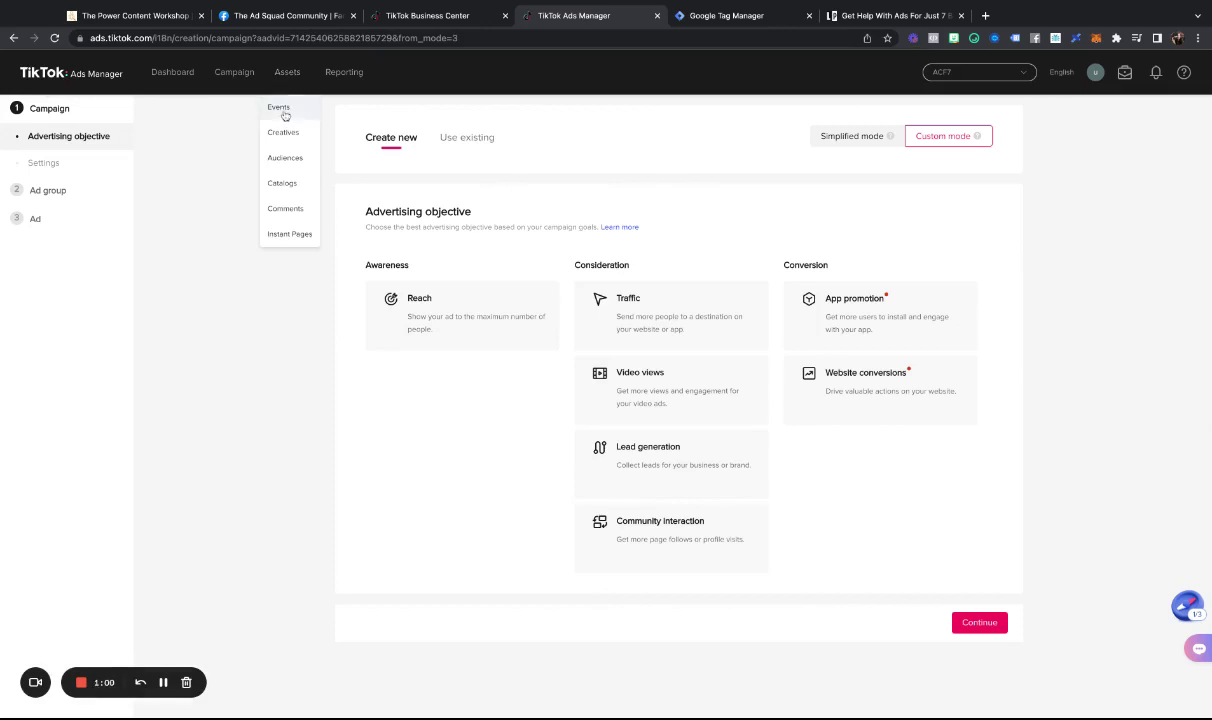
left_click(279, 108)
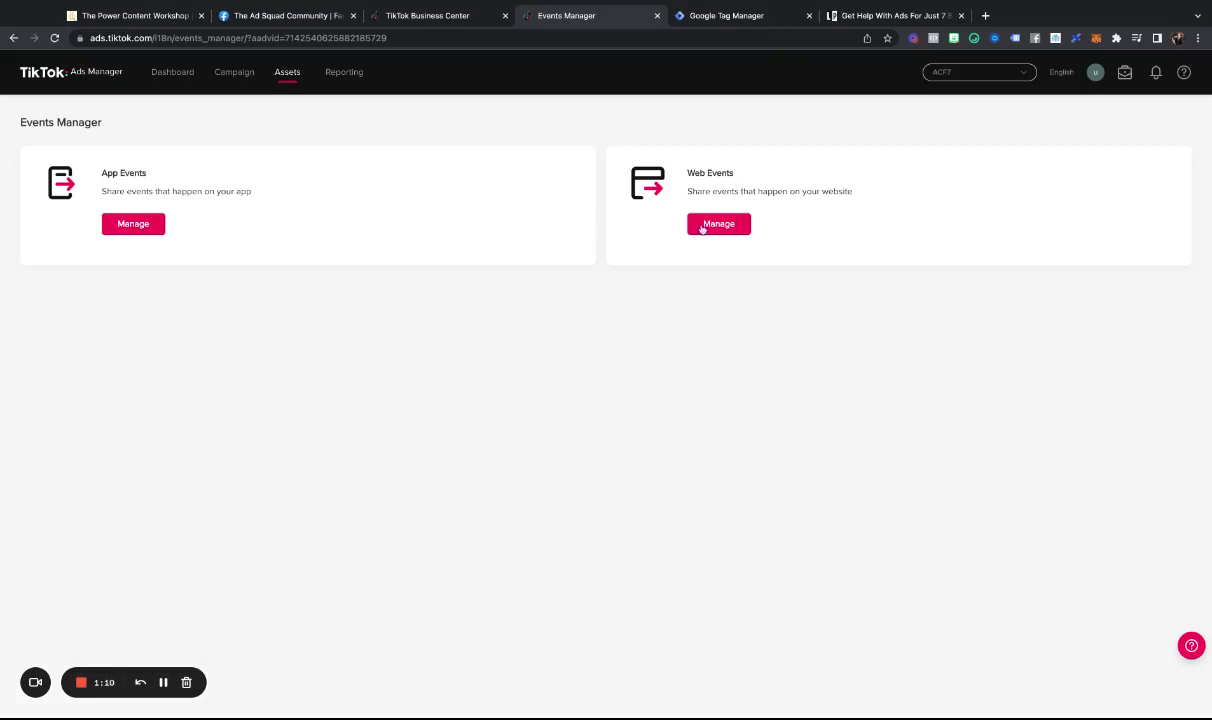
triple_click(689, 174)
left_click_drag(689, 193, 852, 191)
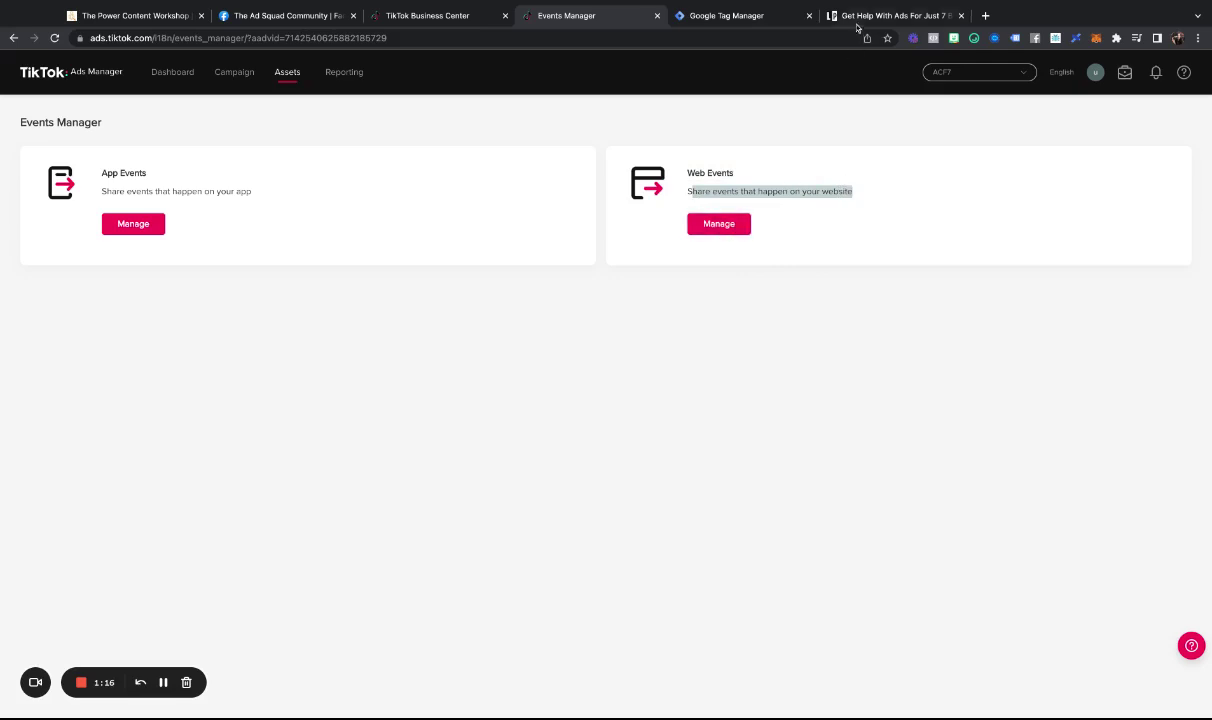
left_click(822, 15)
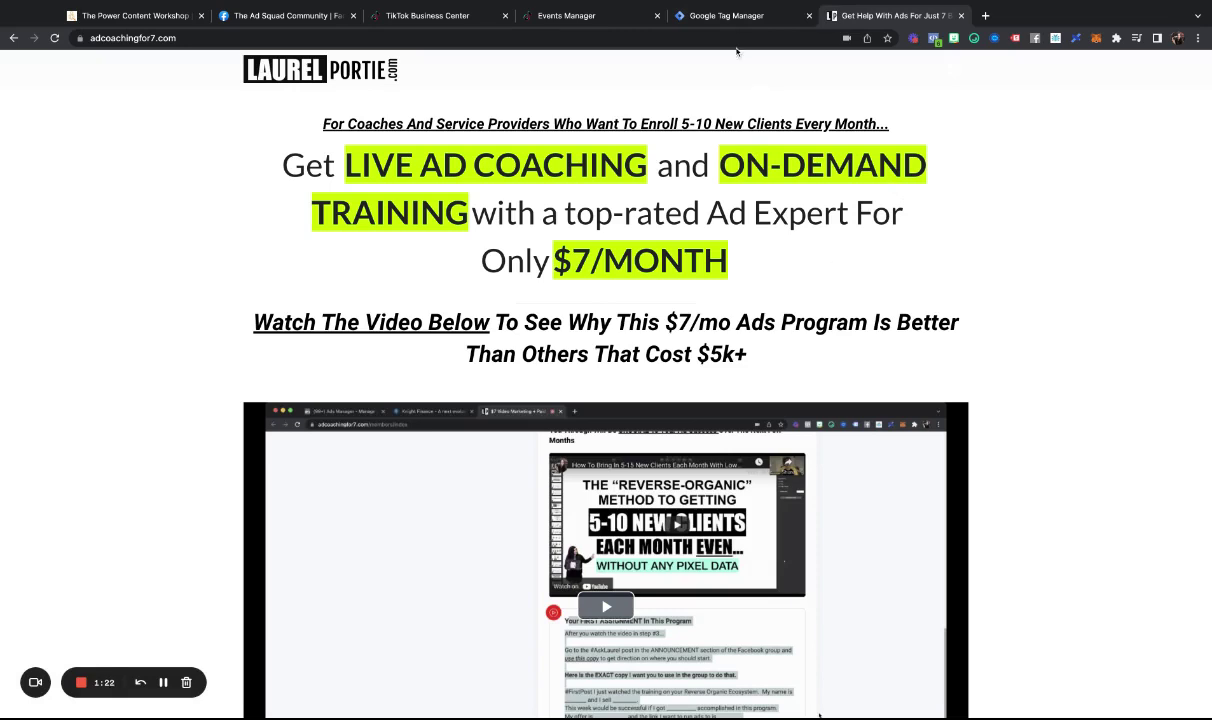
left_click(583, 17)
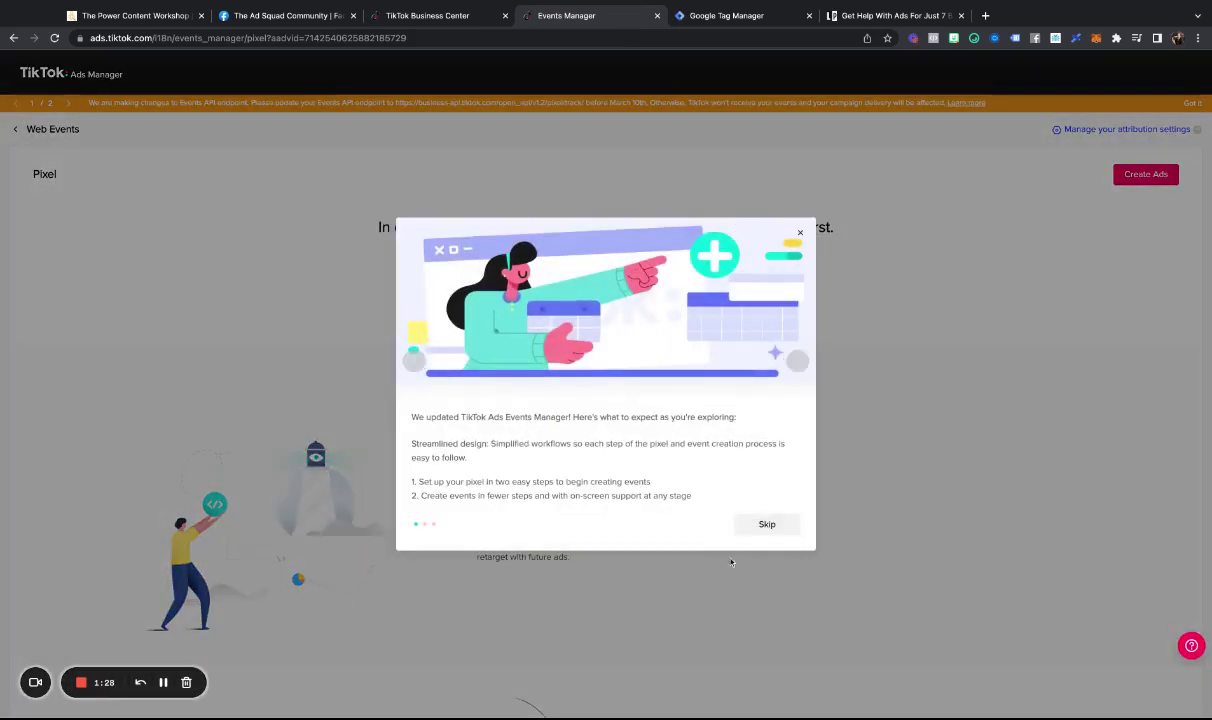
Step: Dismiss the Events Manager welcome popup and start a new pixel named 'A'
left_click(800, 234)
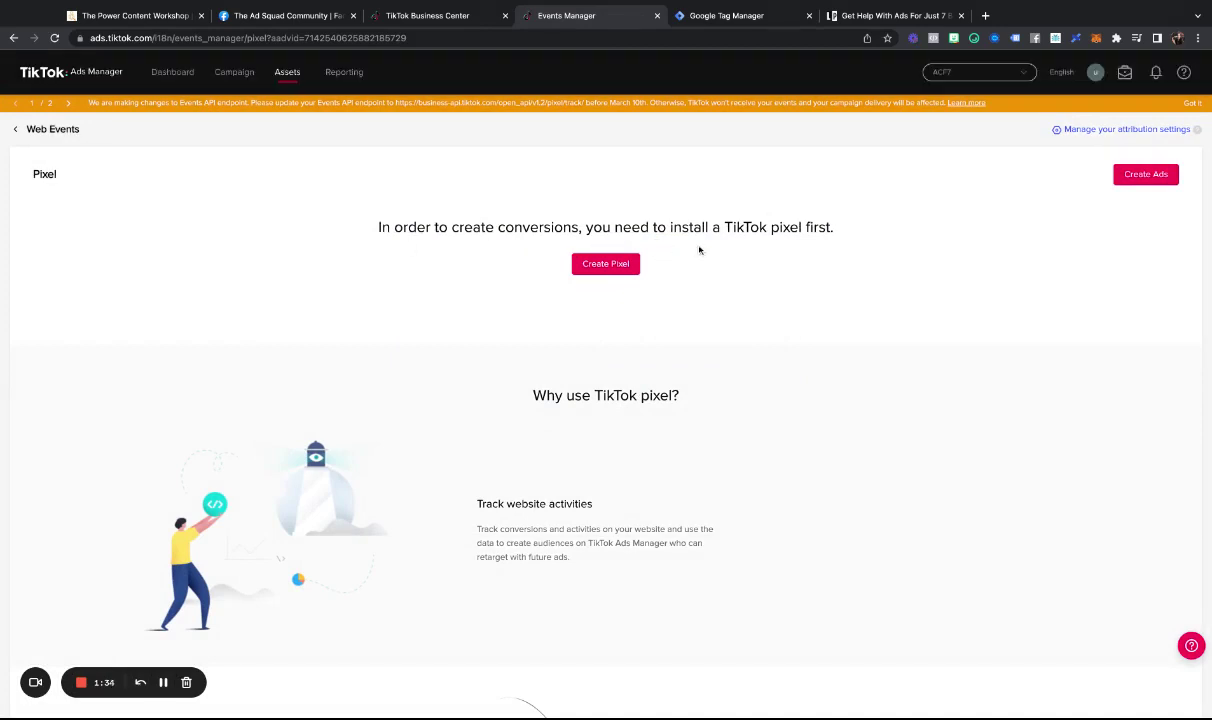
scroll(779, 263, "down", 2)
scroll(779, 263, "down", 2)
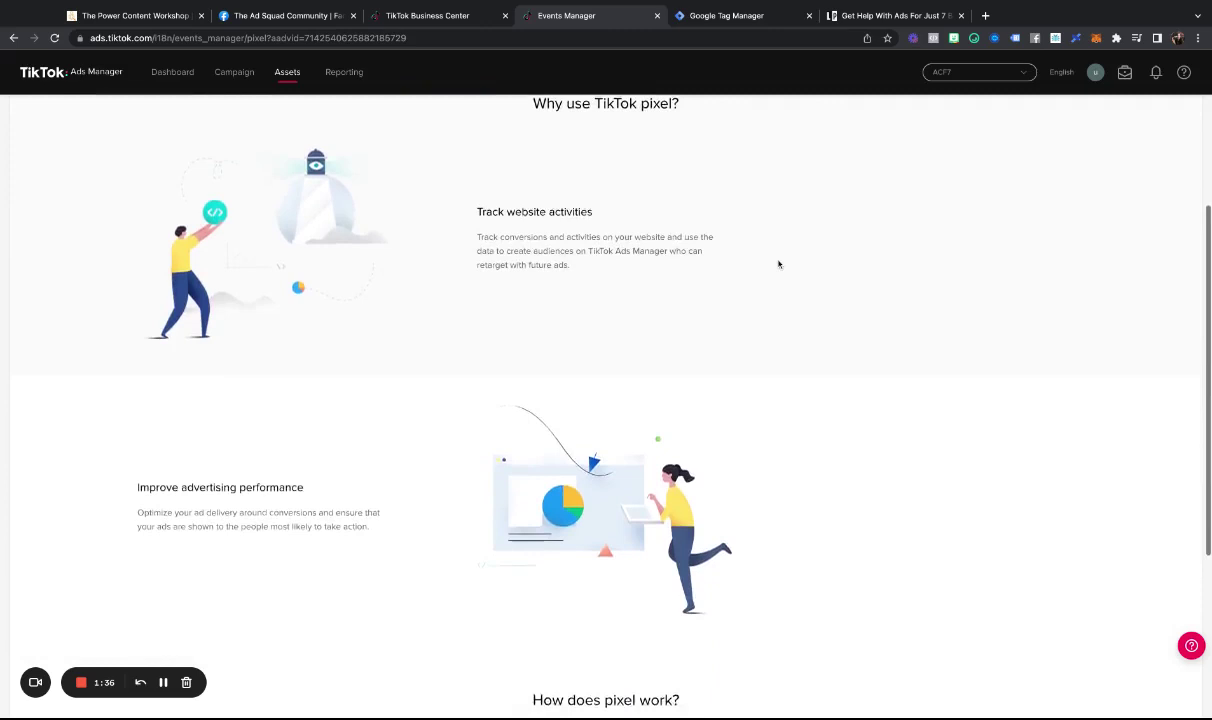
scroll(779, 263, "up", 5)
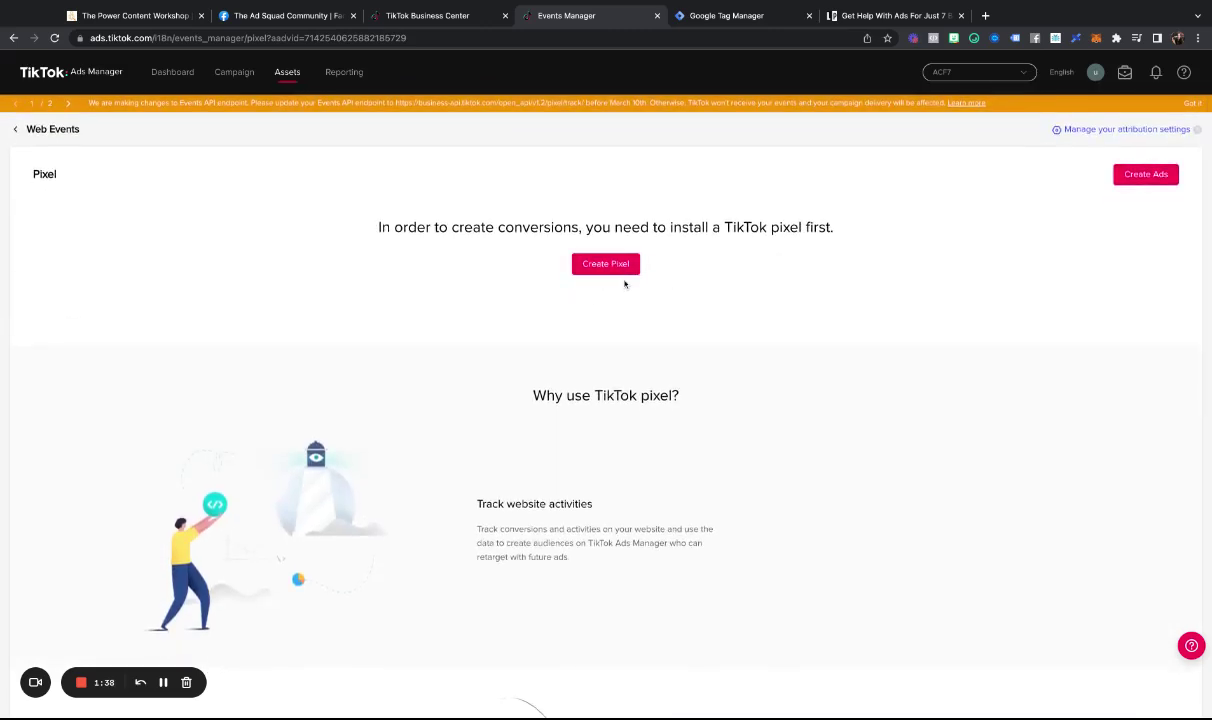
left_click(590, 266)
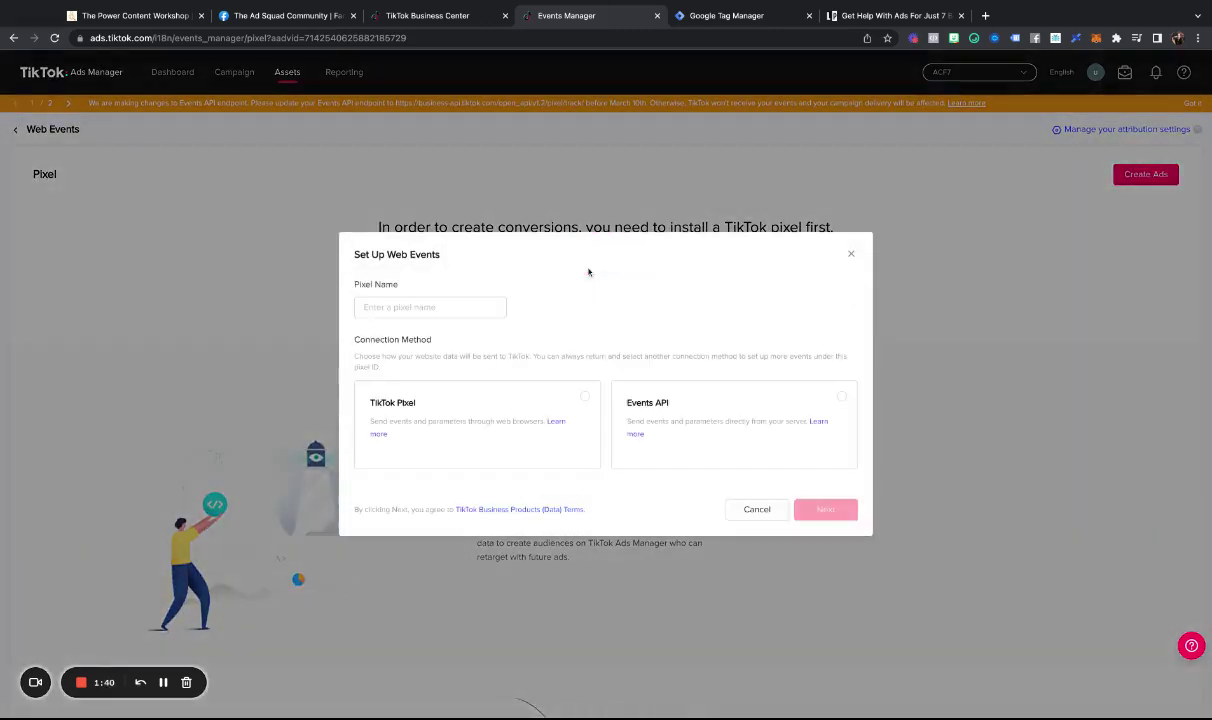
left_click(415, 308)
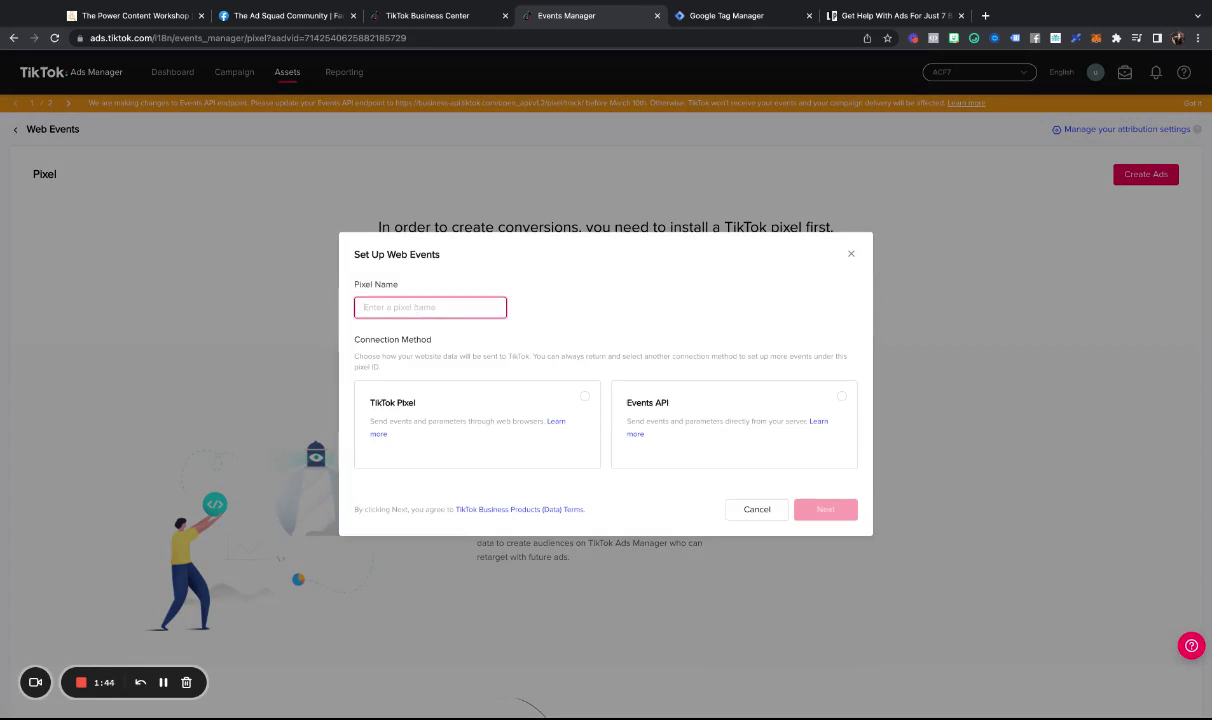
type("ACF7")
Step: Choose TikTok Pixel, install the code manually, and set up events with custom code
left_click(589, 404)
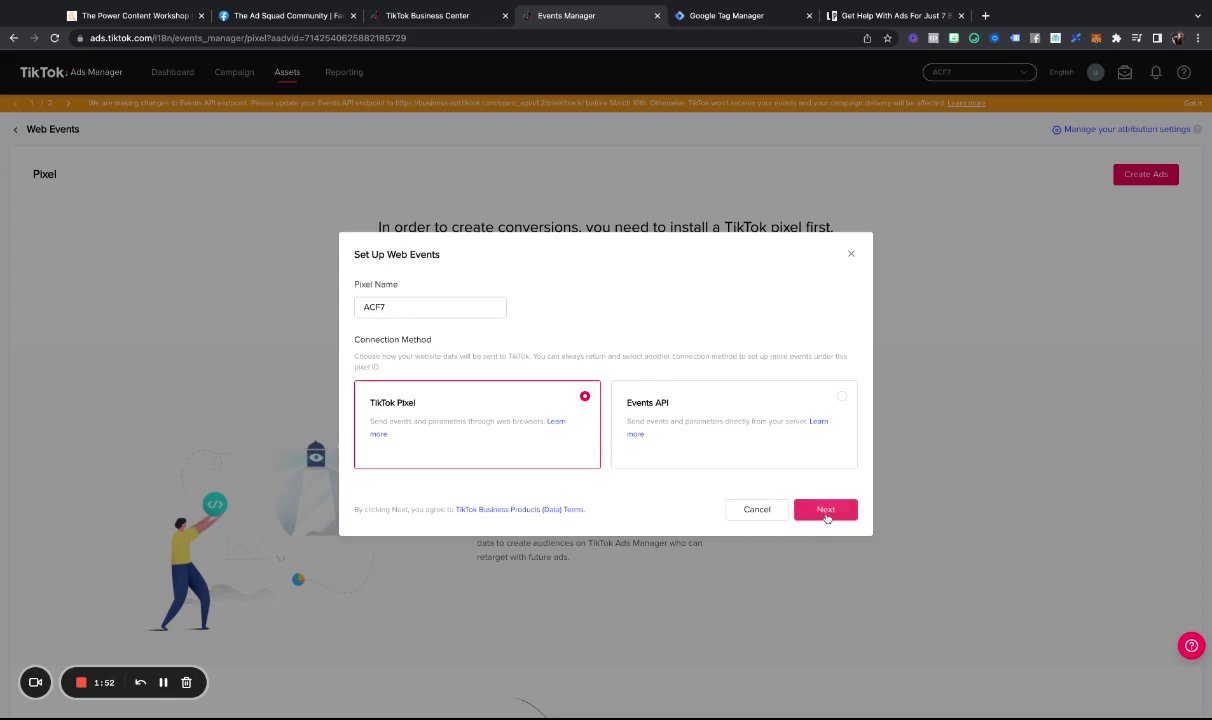
left_click(826, 513)
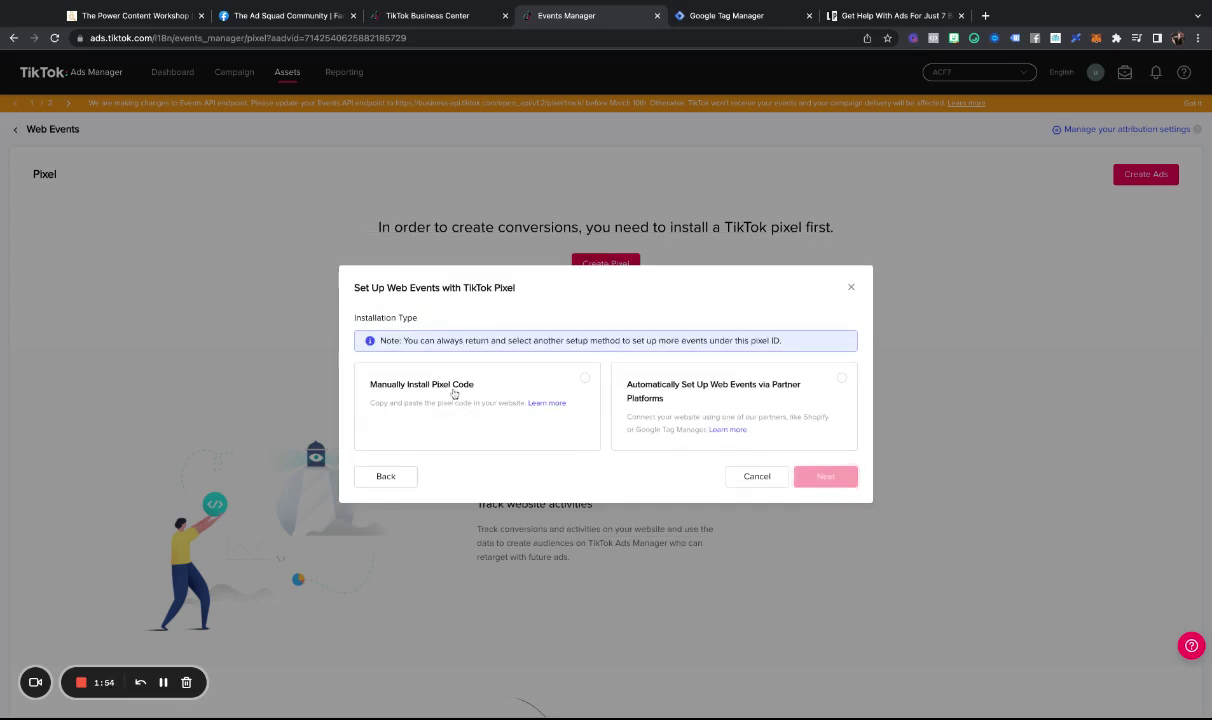
left_click(417, 396)
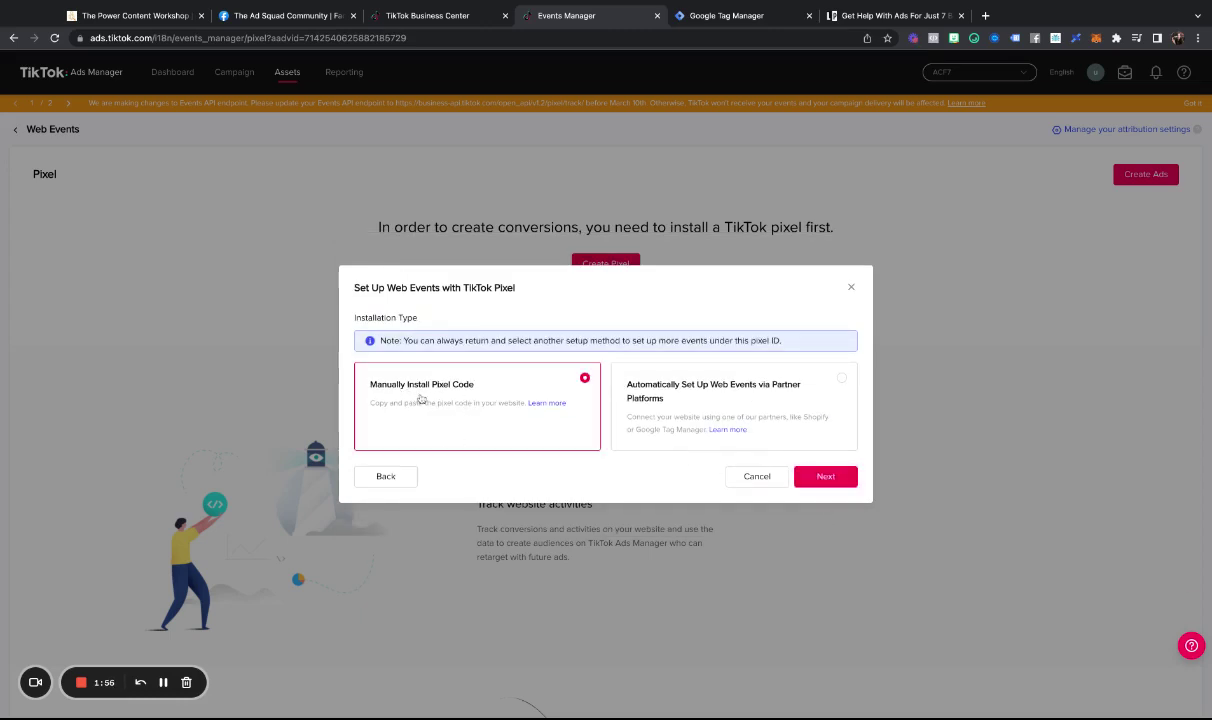
left_click(826, 477)
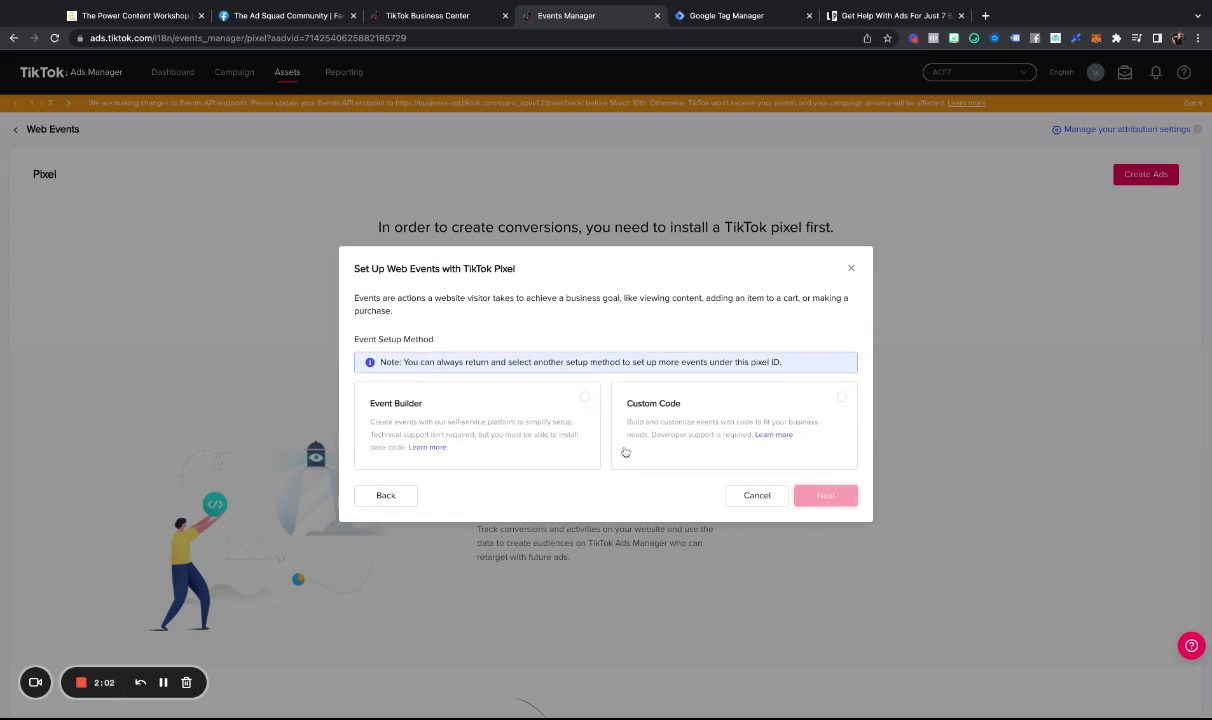
left_click(672, 440)
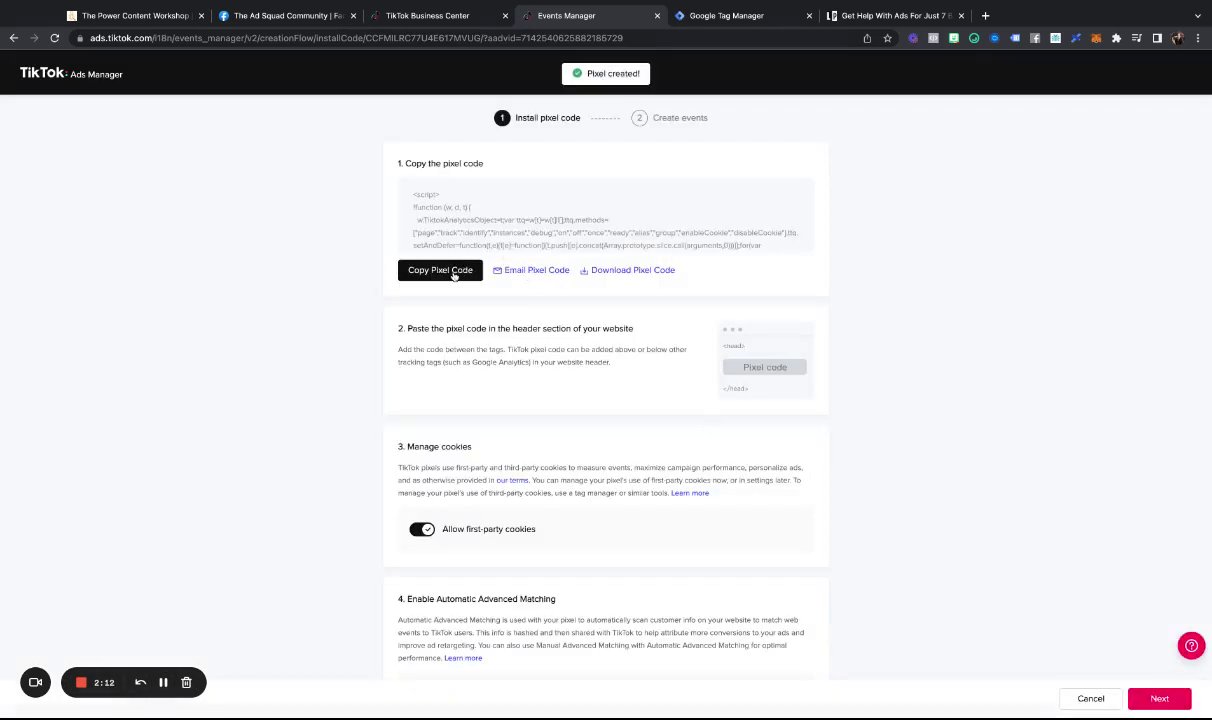
left_click(713, 17)
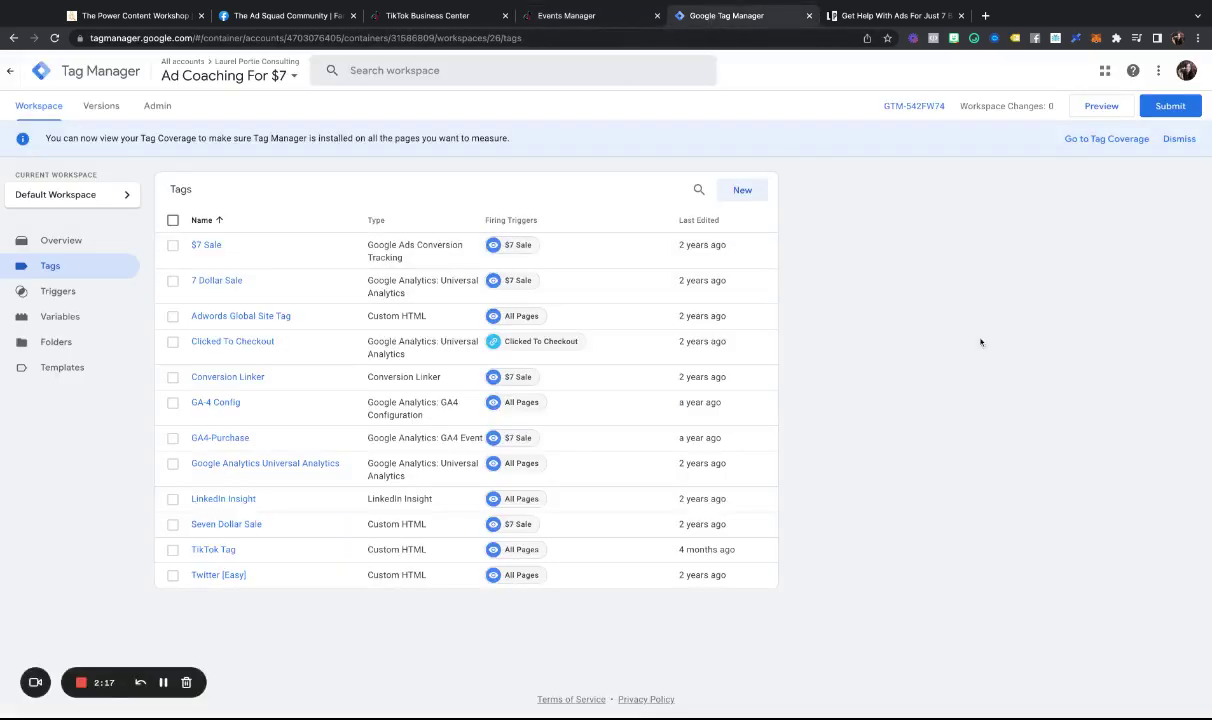
Step: Create a new tag named 'Tik Tok Tag 2' of type Custom HTML
left_click(740, 190)
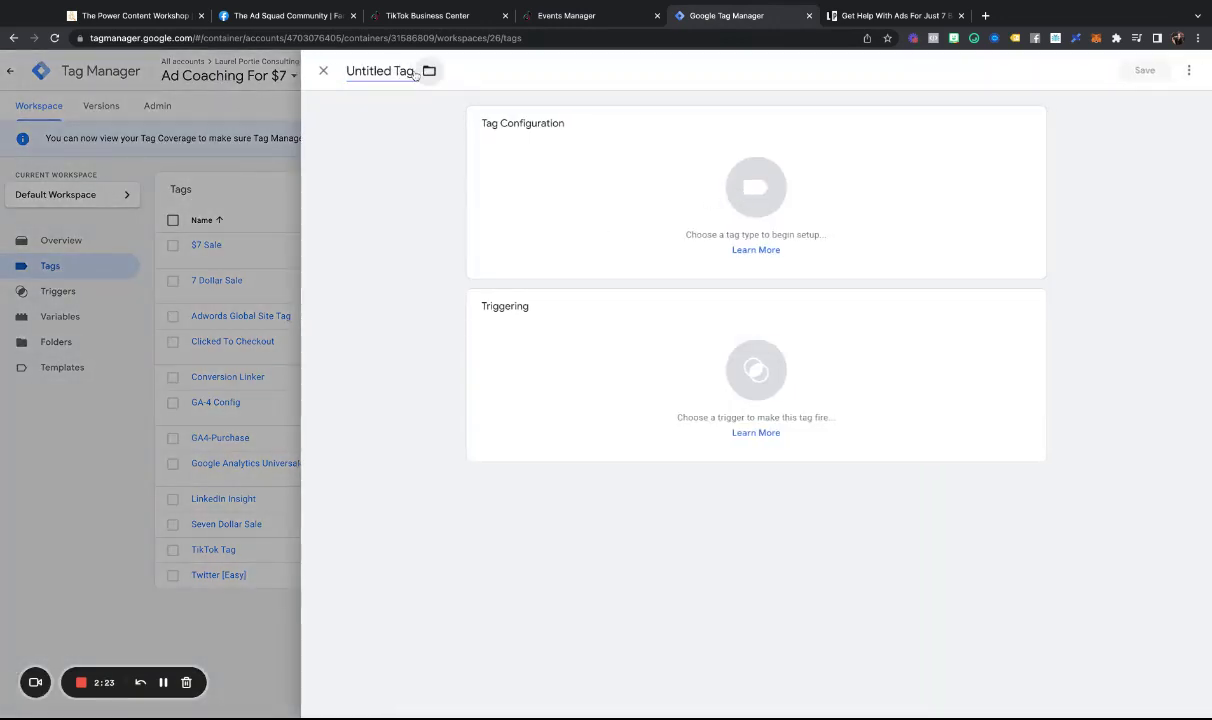
left_click_drag(413, 71, 346, 71)
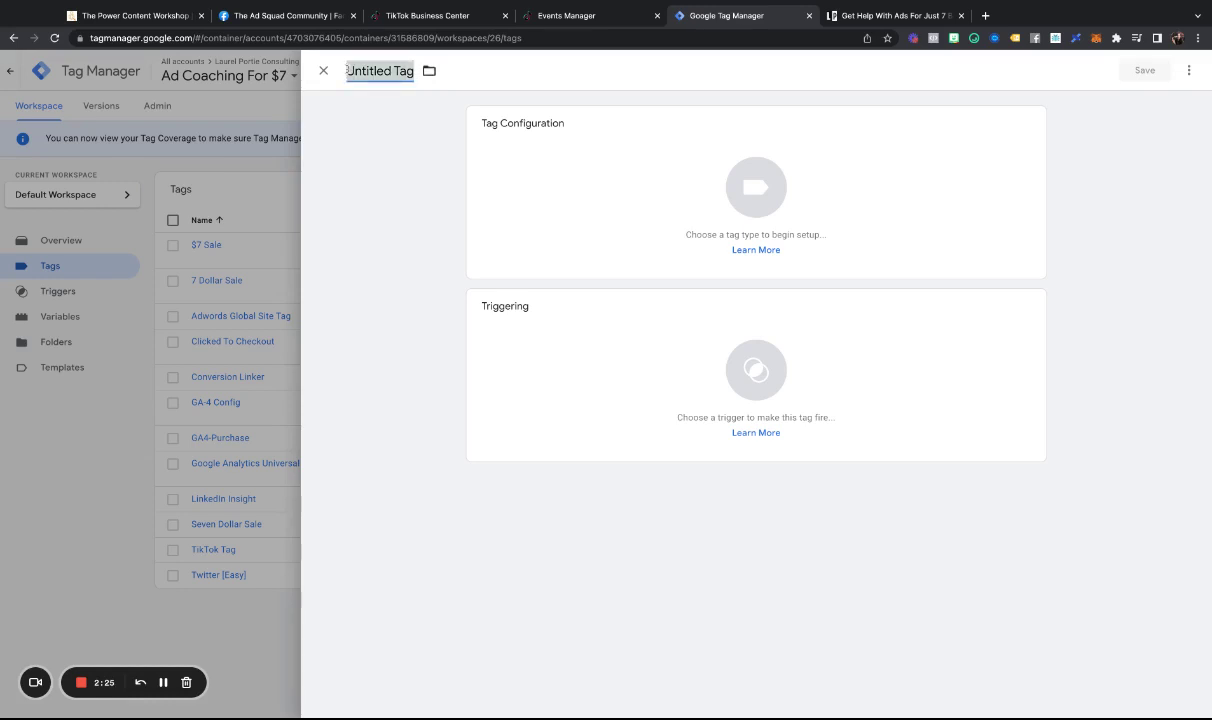
type("Tik Tok")
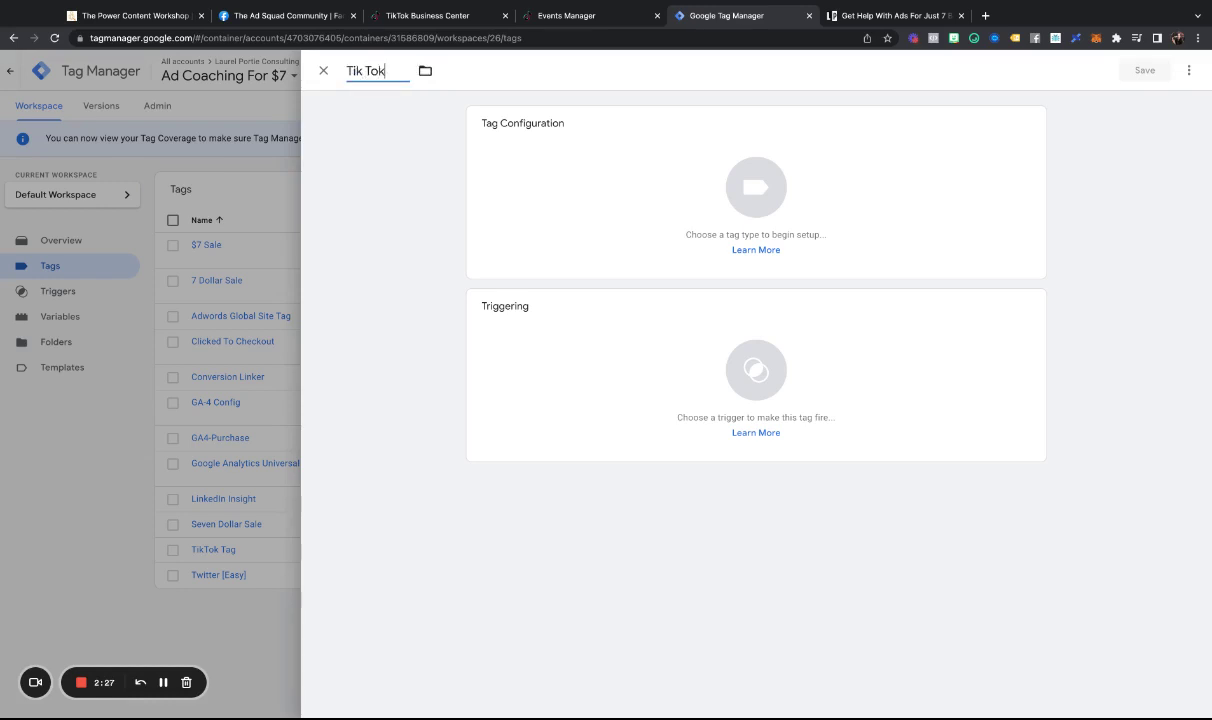
type(" Tag 2")
left_click(757, 191)
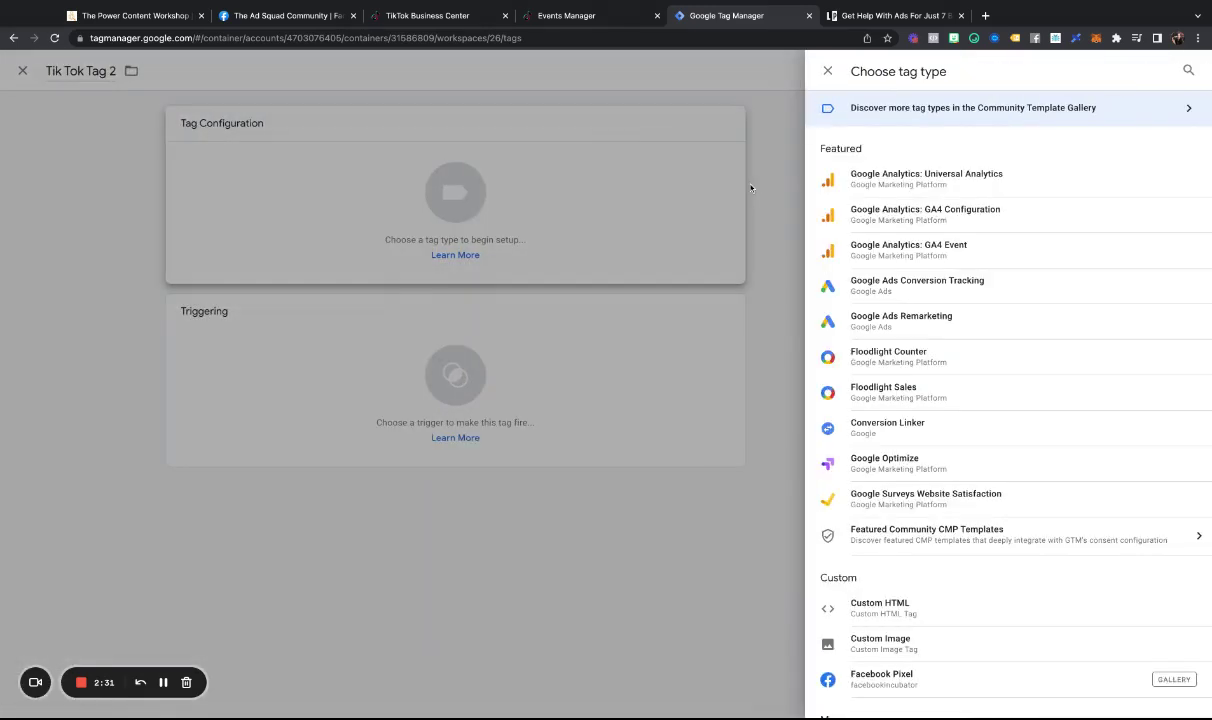
left_click(941, 612)
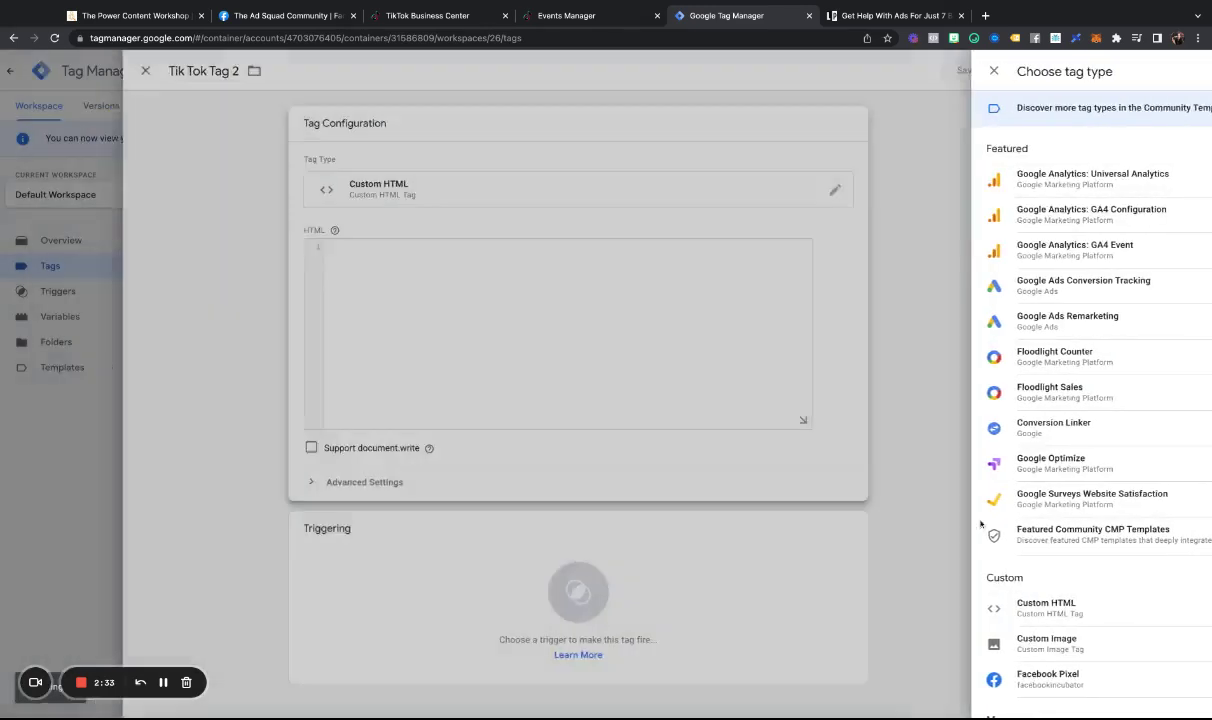
Step: Paste the TikTok pixel script, set the All Pages trigger, and save the tag
left_click(614, 268)
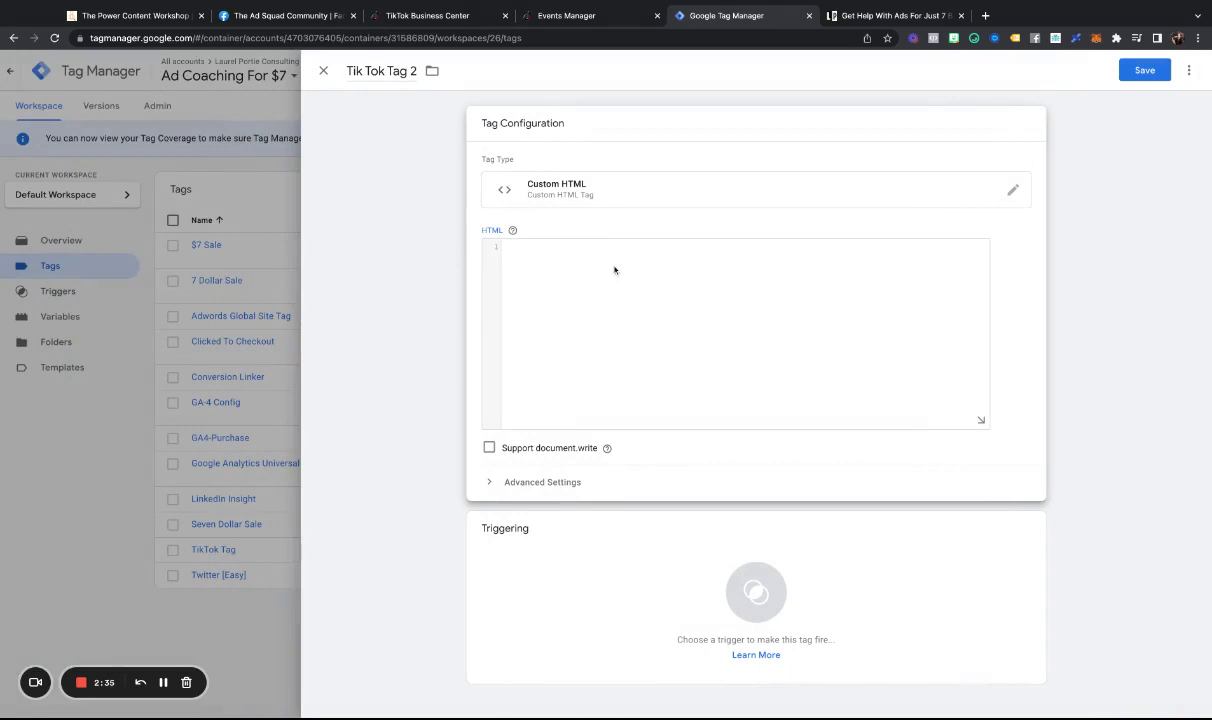
key("ctrl+v")
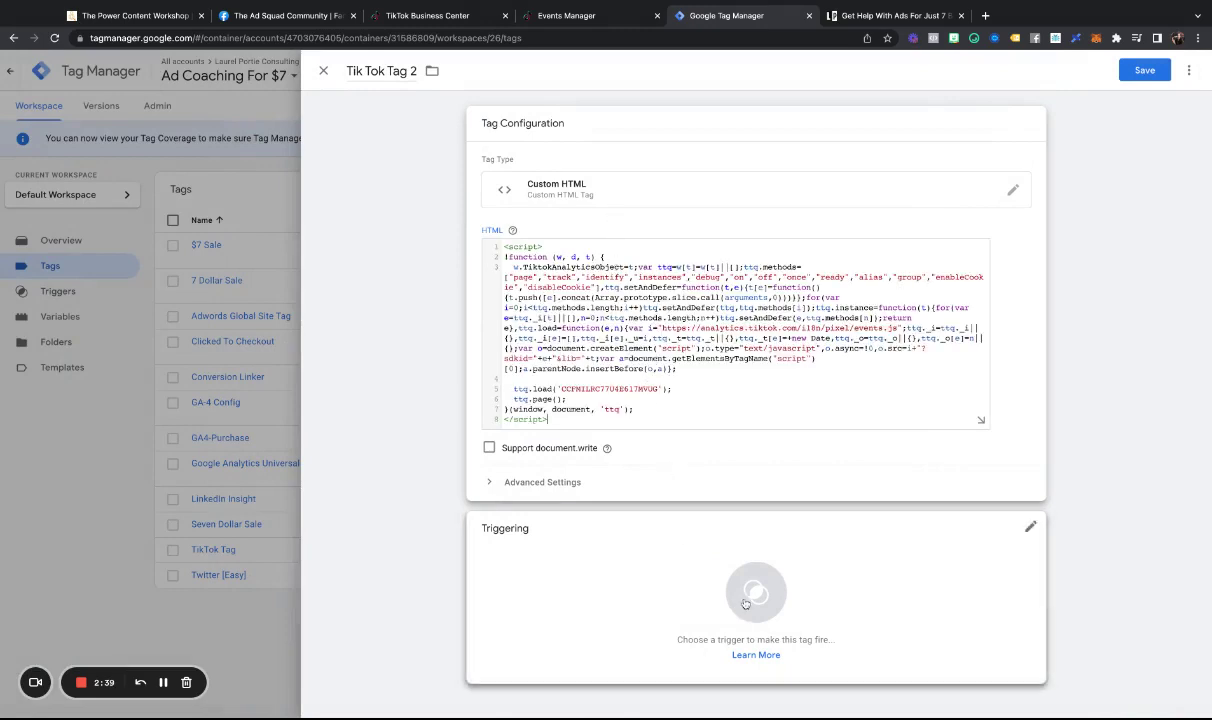
left_click(757, 591)
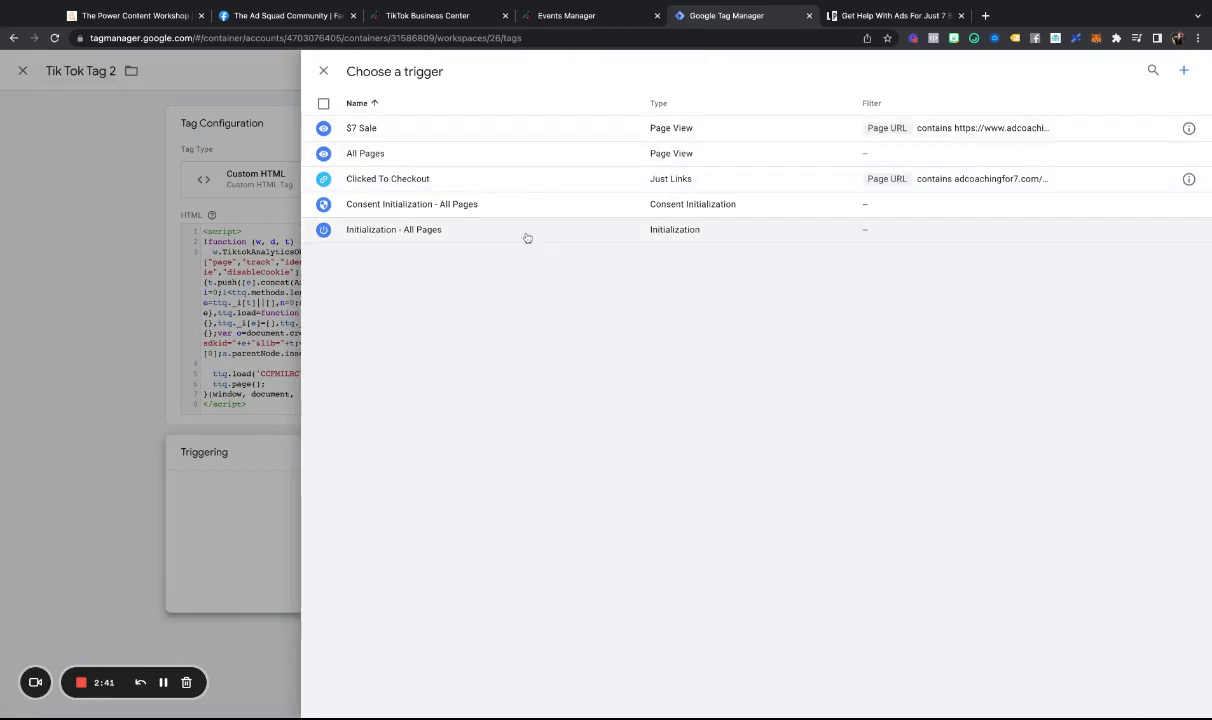
left_click(365, 155)
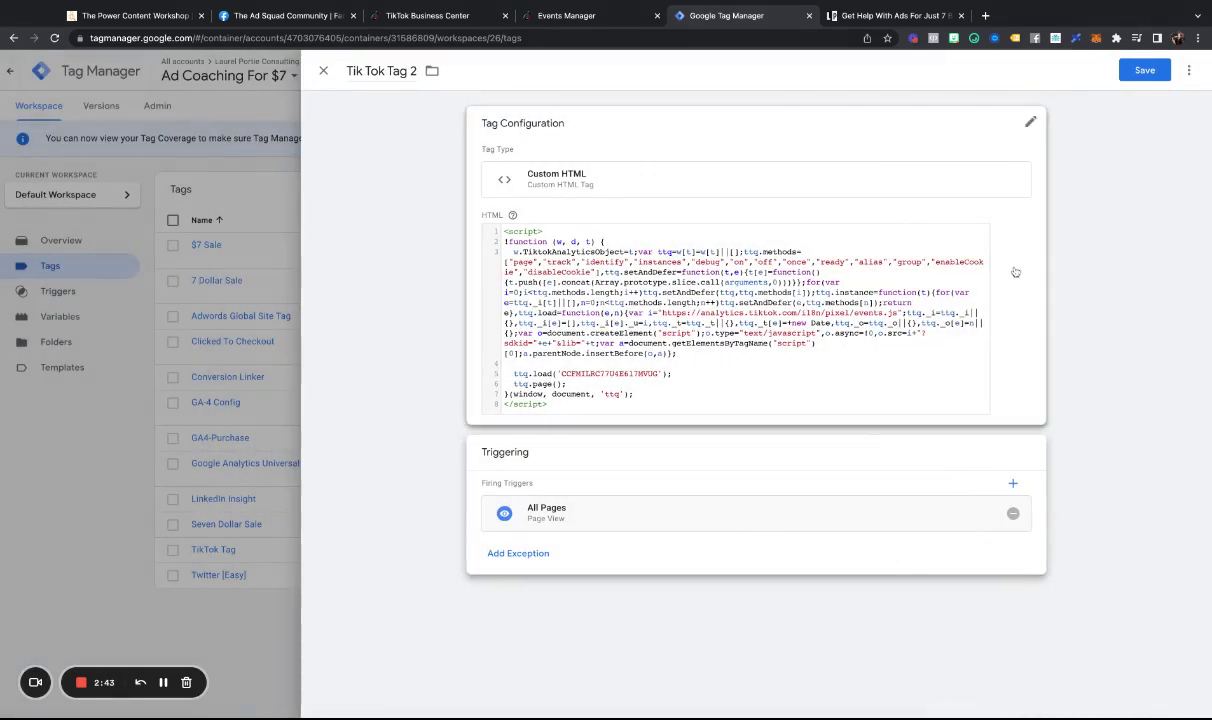
left_click(1146, 72)
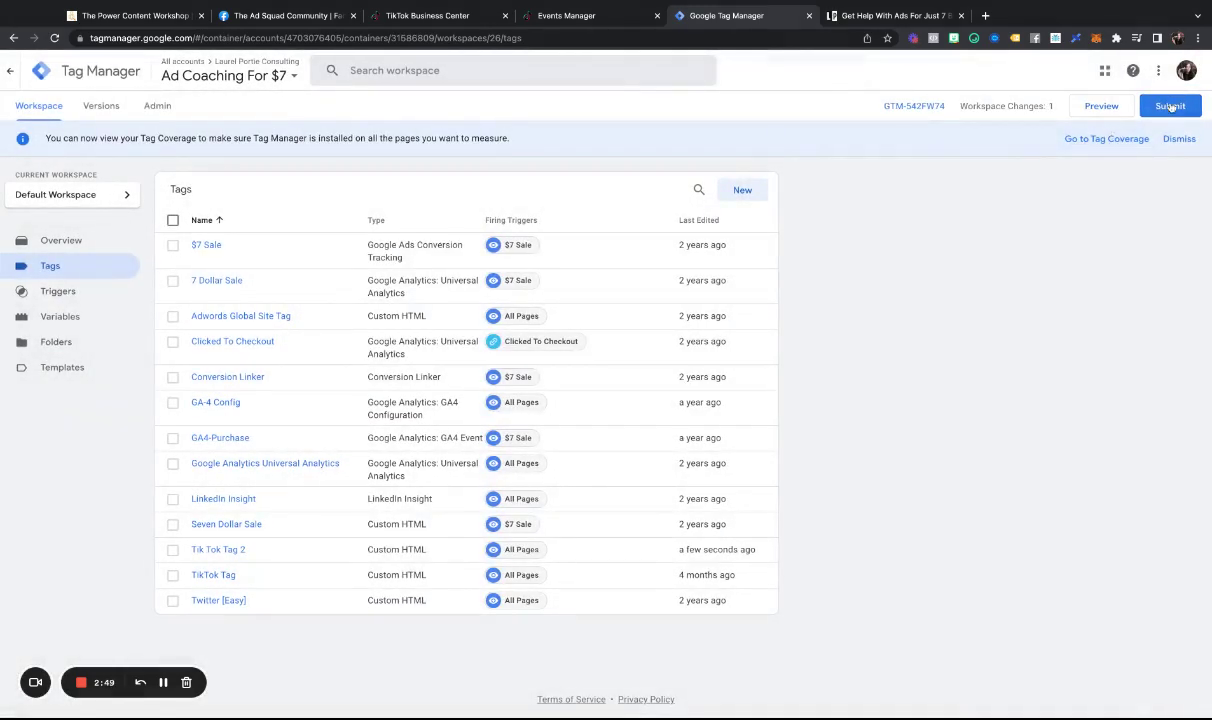
Step: Start Preview and connect Tag Assistant to adcoachingfor7.com to see Tik Tok Tag 2 fire
left_click(1171, 107)
left_click(1102, 106)
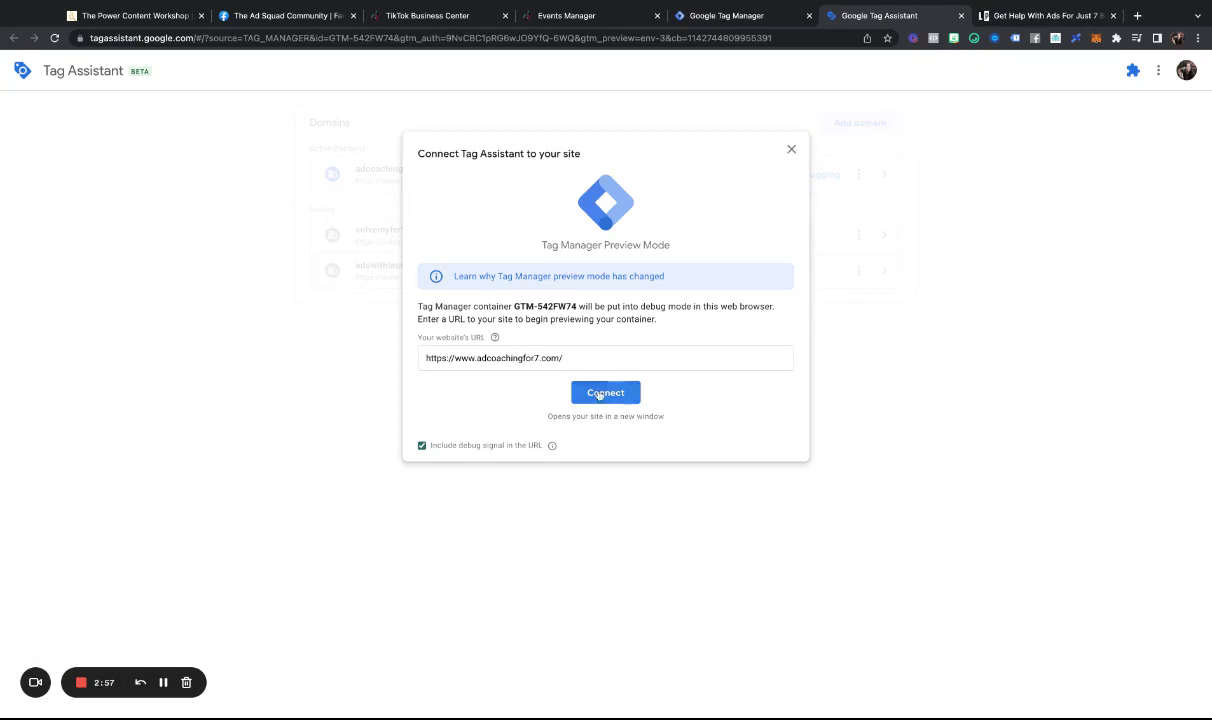
left_click(600, 393)
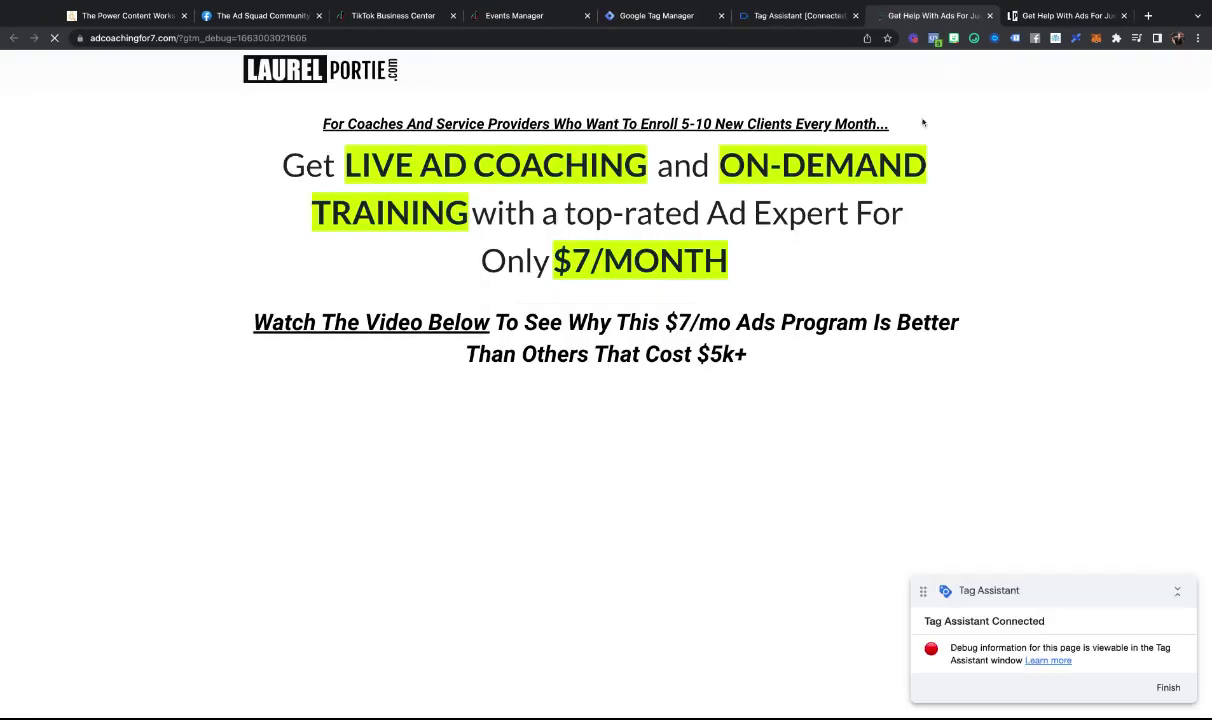
left_click(806, 16)
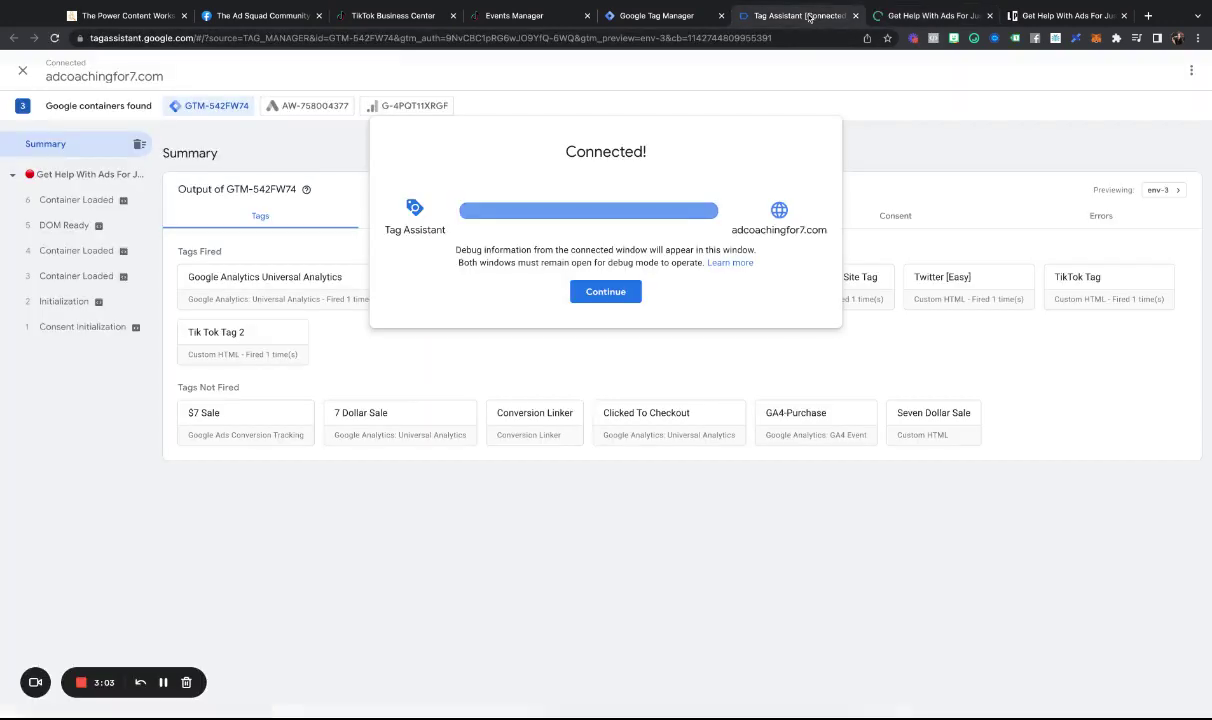
left_click(592, 285)
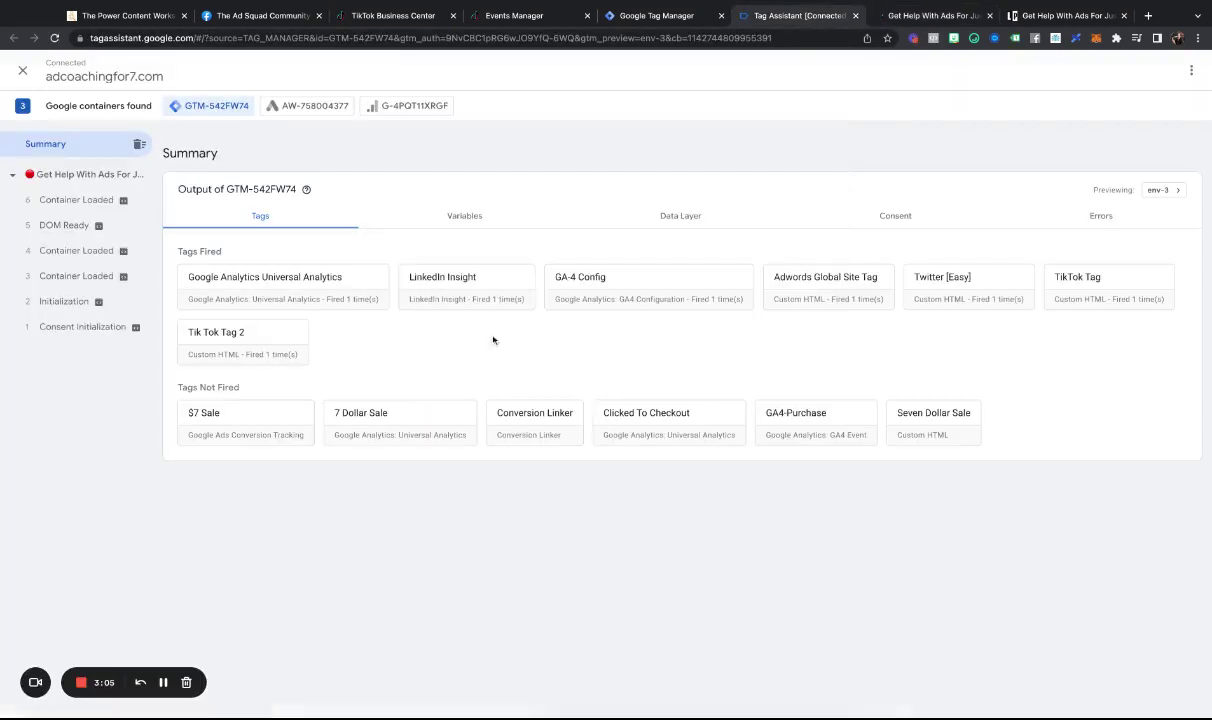
triple_click(175, 253)
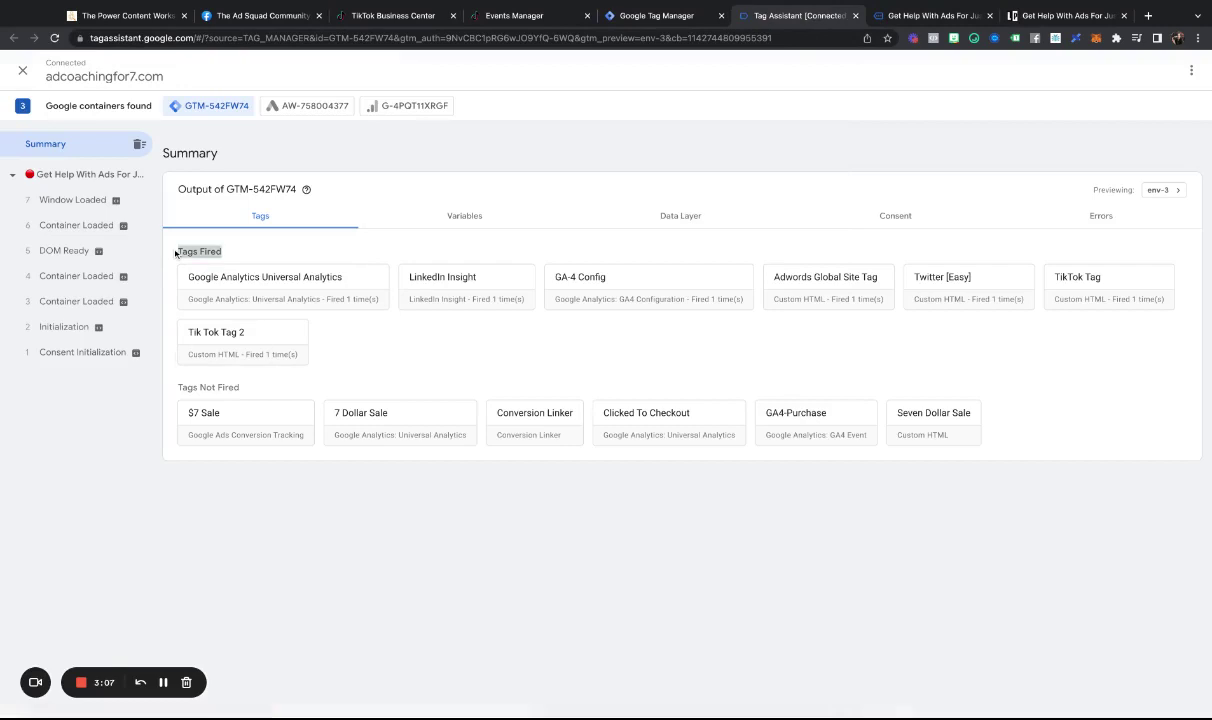